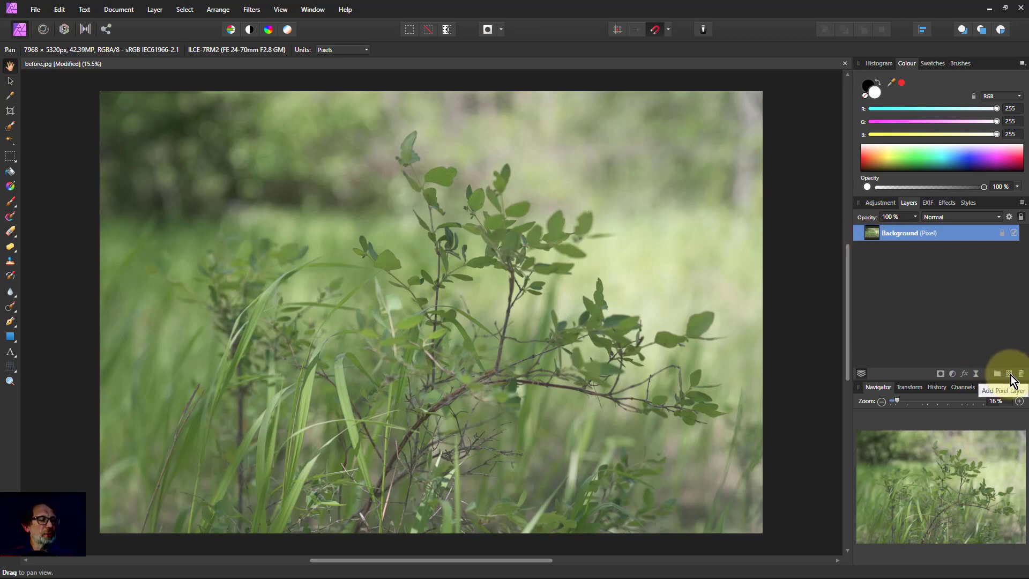
# Step: Add a new pixel layer and pick the first brush in the Drawing brush category
pyautogui.click(1010, 374)
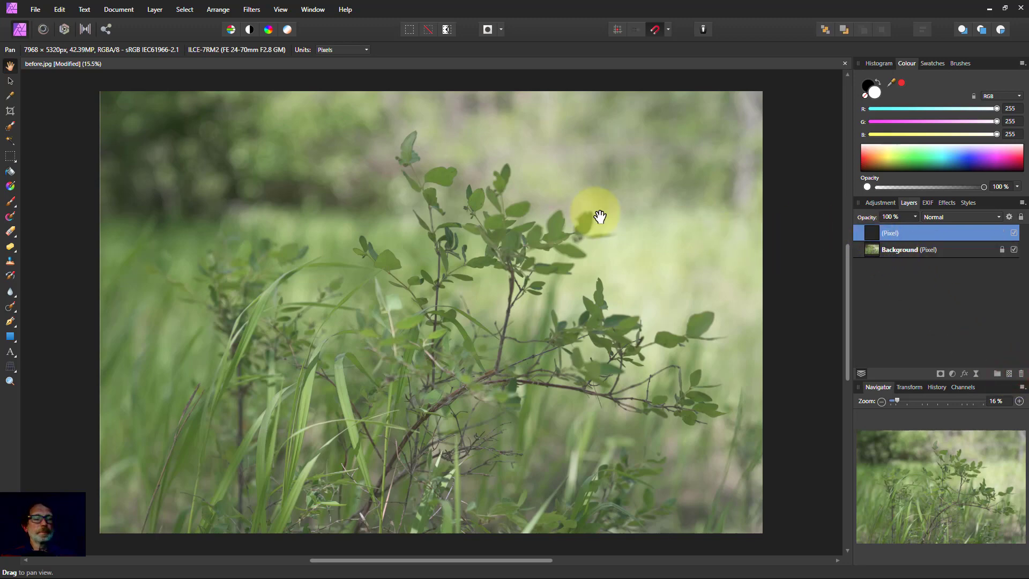
pyautogui.click(11, 201)
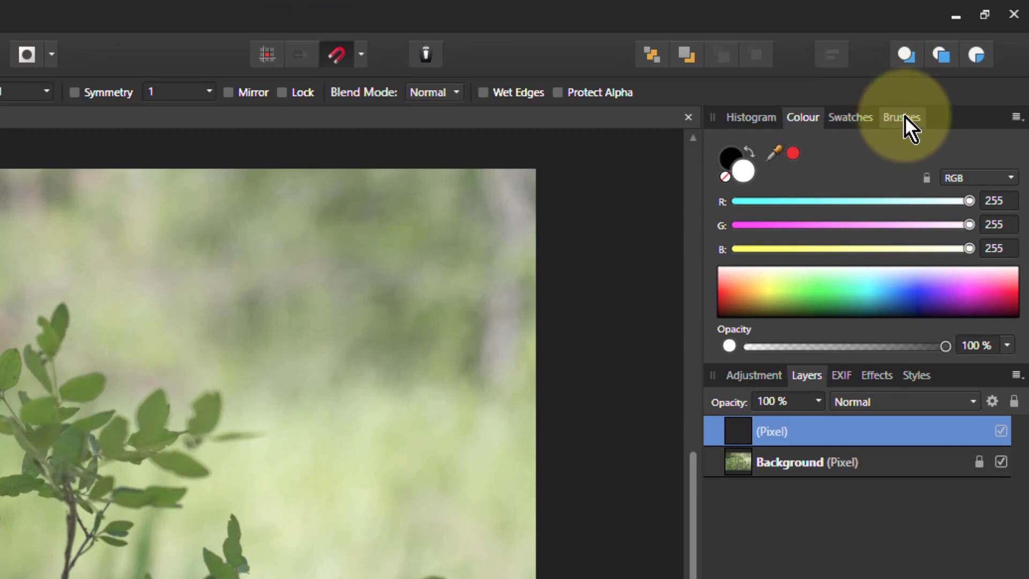
pyautogui.click(905, 114)
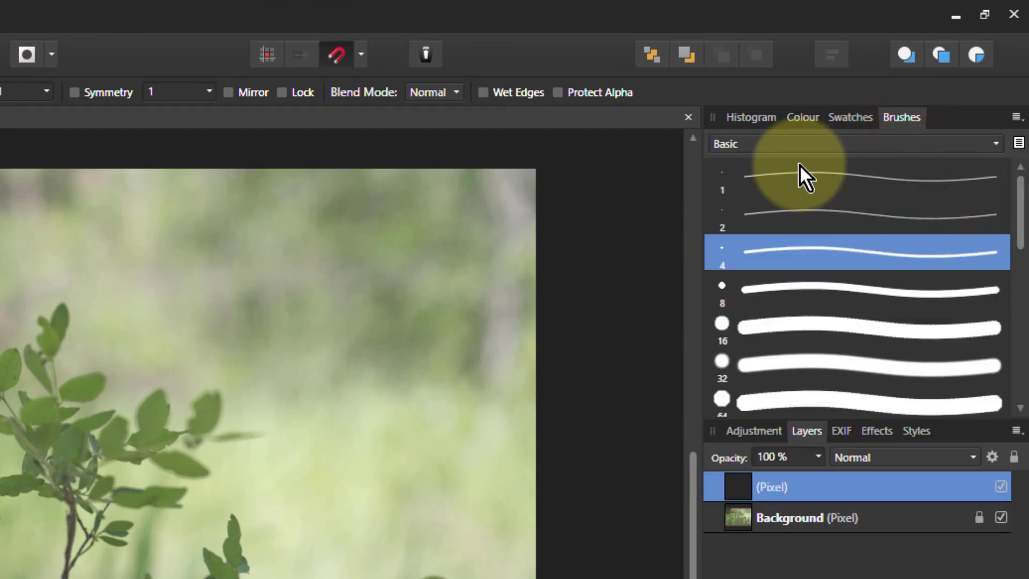
pyautogui.click(854, 144)
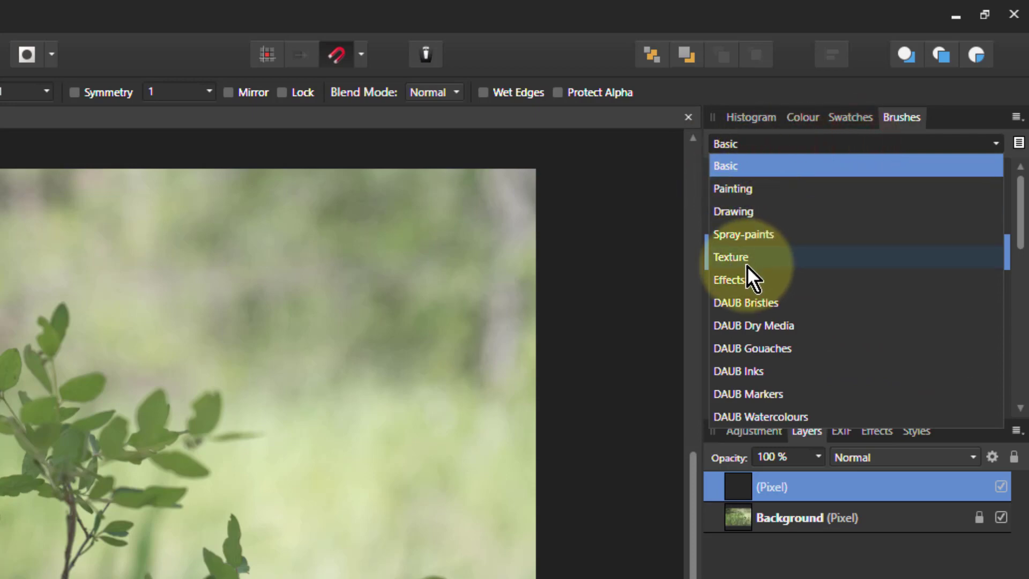
pyautogui.click(730, 215)
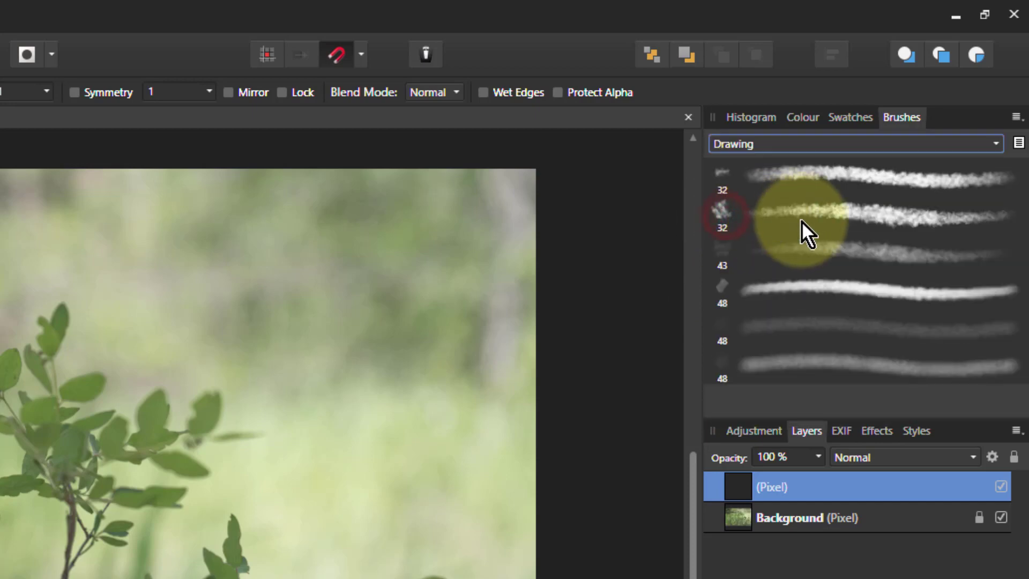
pyautogui.click(825, 175)
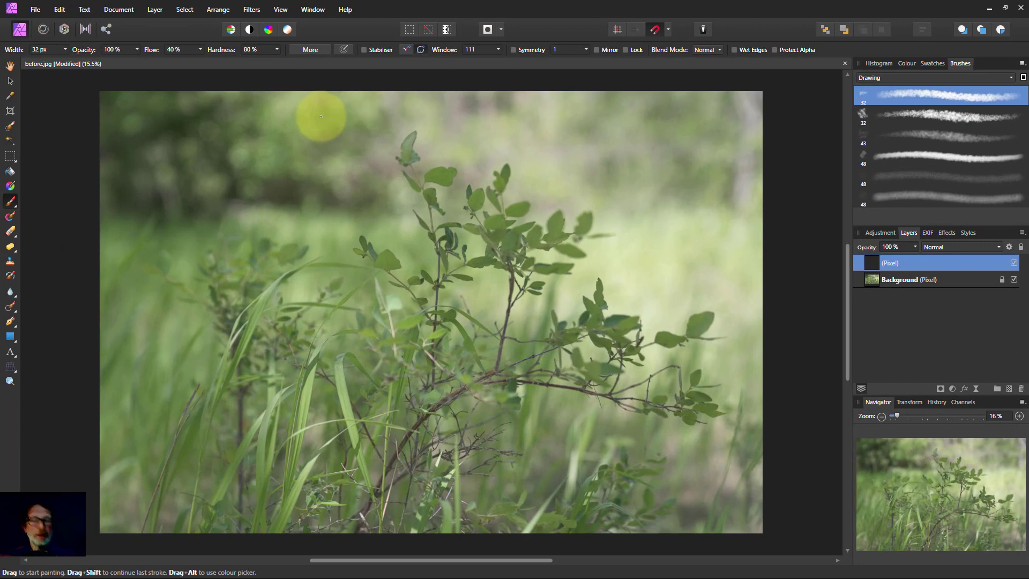
# Step: Enlarge the brush to about 796 px wide and set the painting colour to black
pyautogui.press(']')
pyautogui.press(']')
pyautogui.press(']')
pyautogui.press(']')
pyautogui.press(']')
pyautogui.press(']')
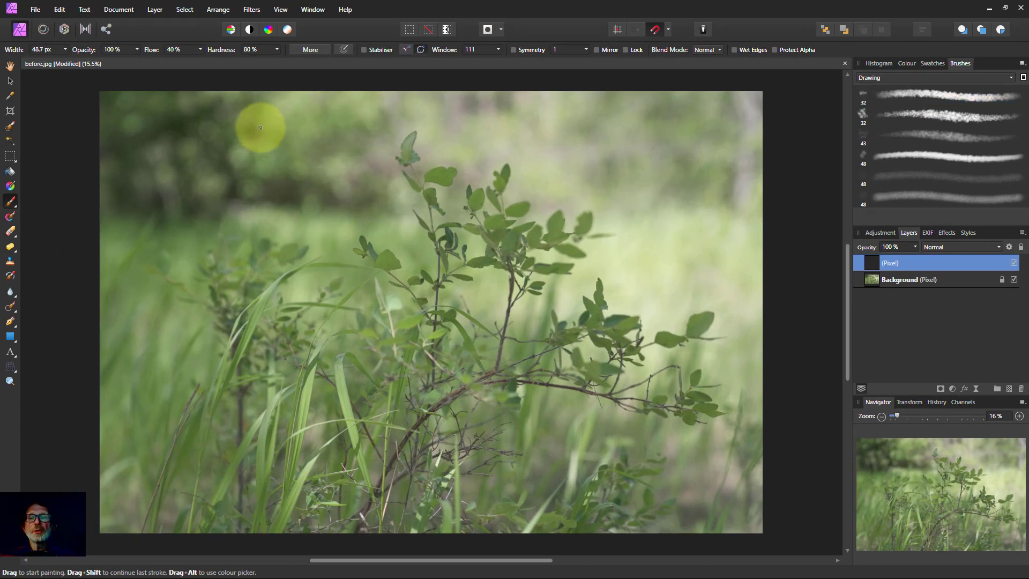
pyautogui.press(']')
pyautogui.press(']')
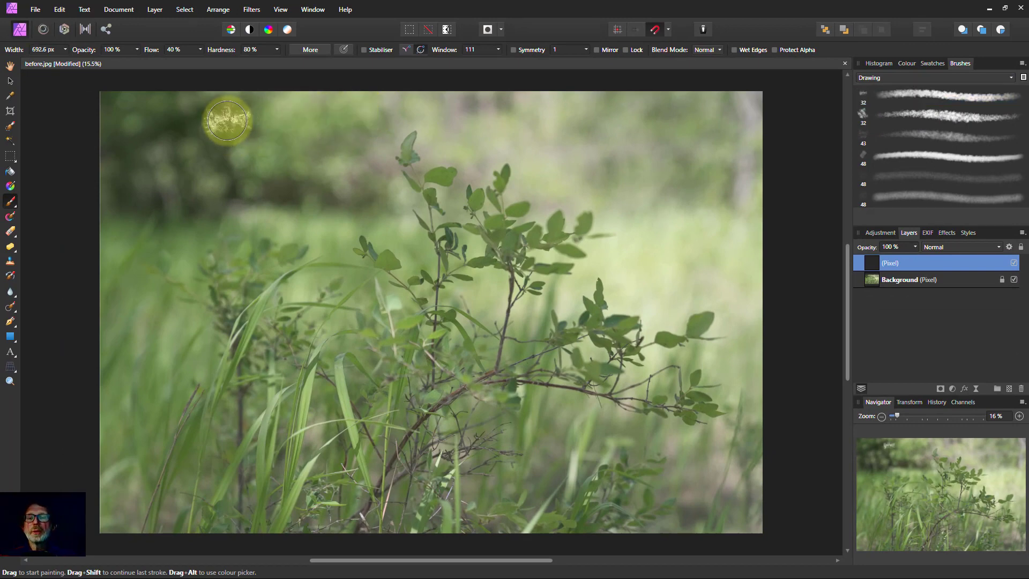
pyautogui.press(']')
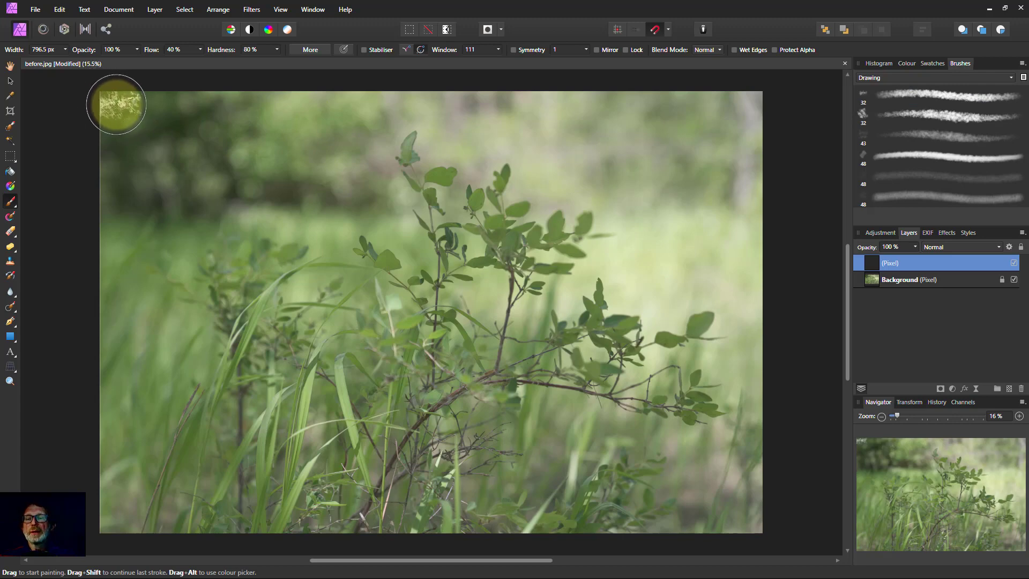
pyautogui.click(905, 64)
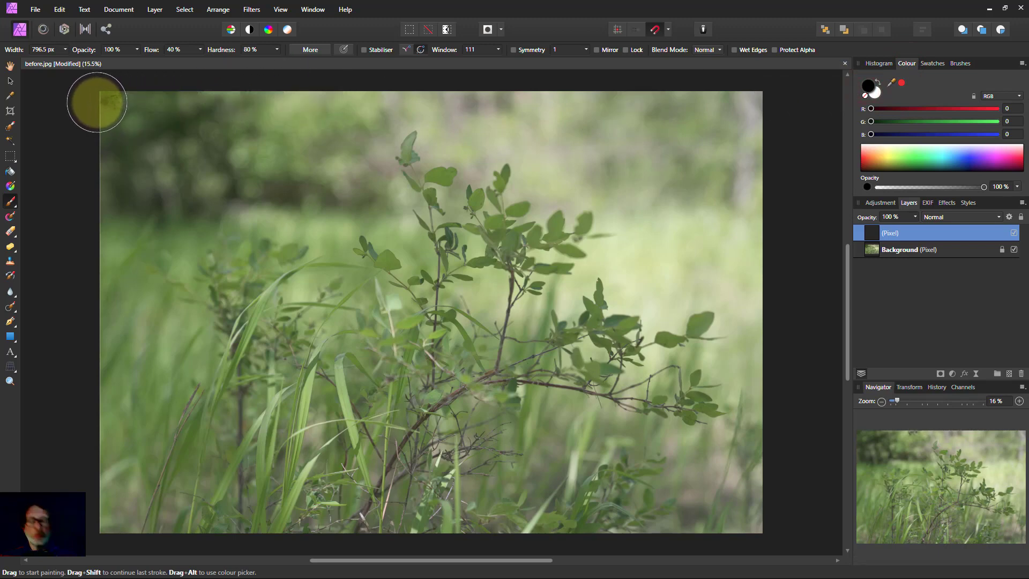
# Step: Fine-tune the brush to about 1030 px and undo a test dab at the top
pyautogui.moveTo(119, 102); pyautogui.dragTo(102, 99)
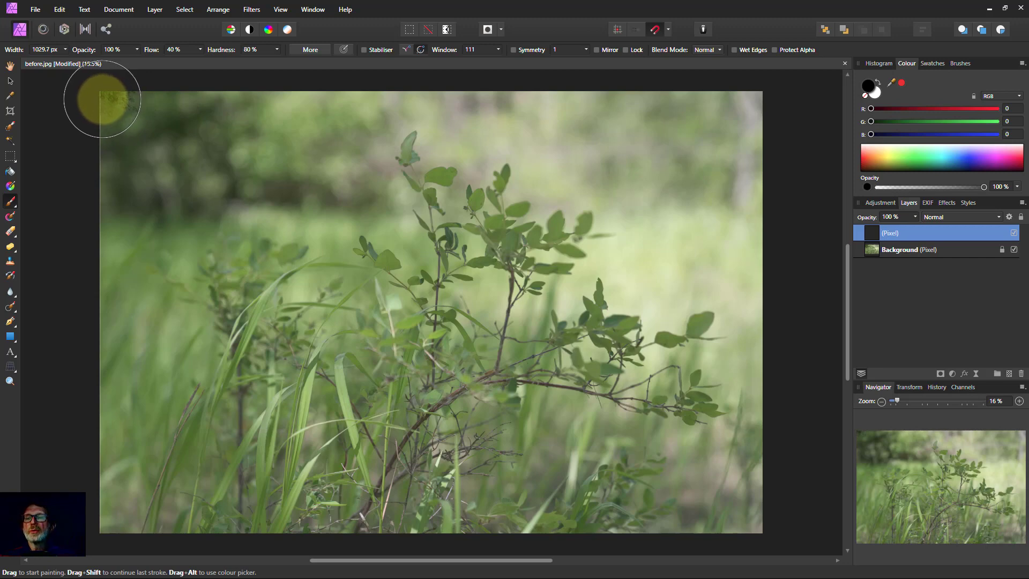
pyautogui.moveTo(102, 99); pyautogui.dragTo(101, 97)
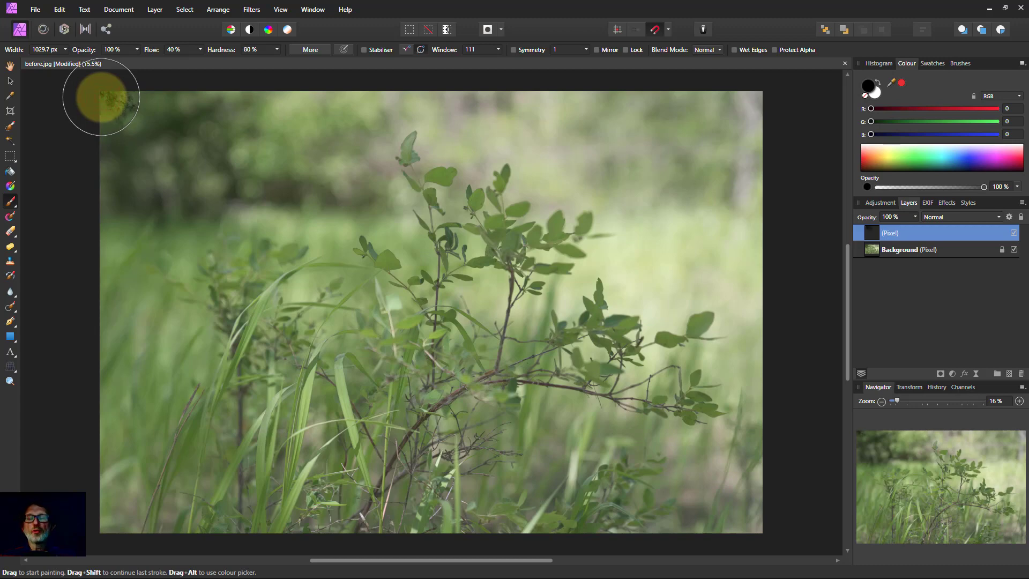
pyautogui.click(431, 107)
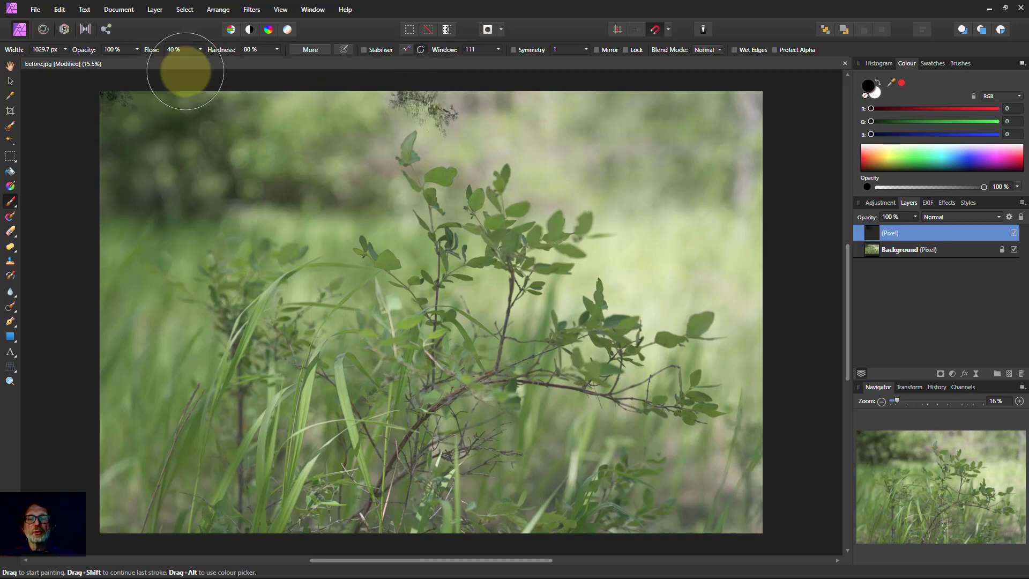
pyautogui.hotkey('ctrl', 'z')
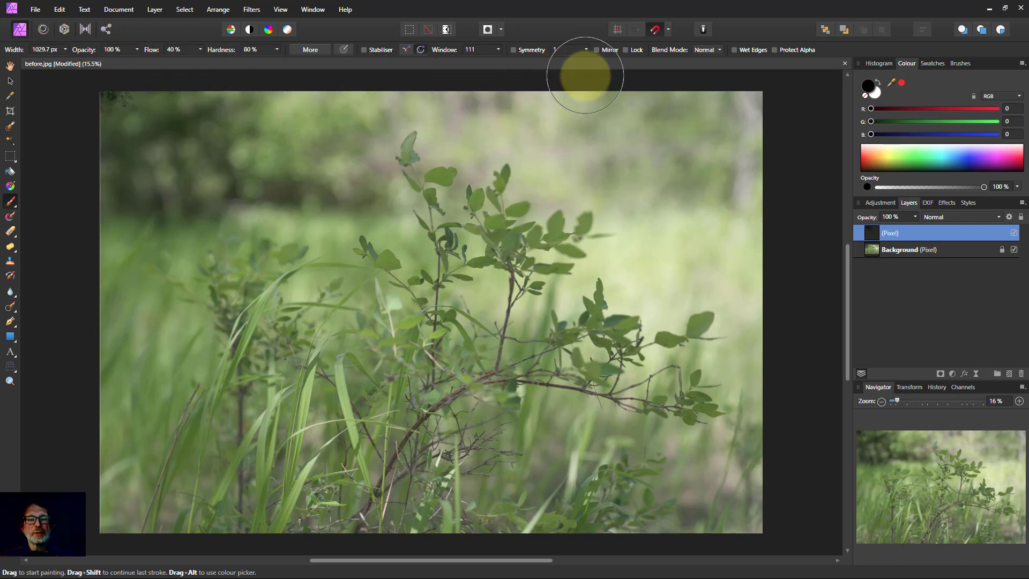
# Step: Paint ragged strokes along the top, right, bottom and left edges of the photo
pyautogui.keyDown('shift'); pyautogui.click(758, 95); pyautogui.keyUp('shift')
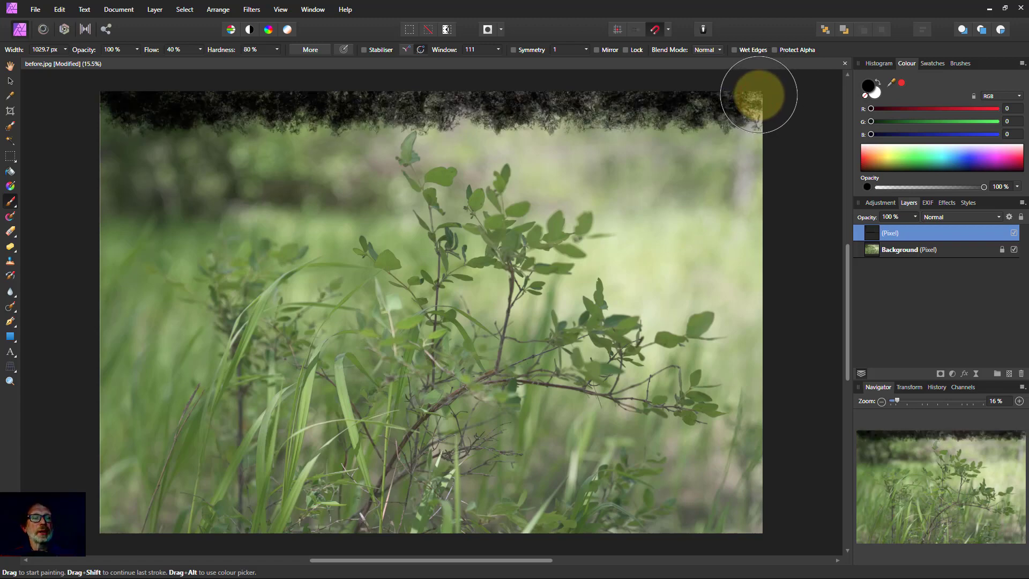
pyautogui.keyDown('shift'); pyautogui.click(764, 528); pyautogui.keyUp('shift')
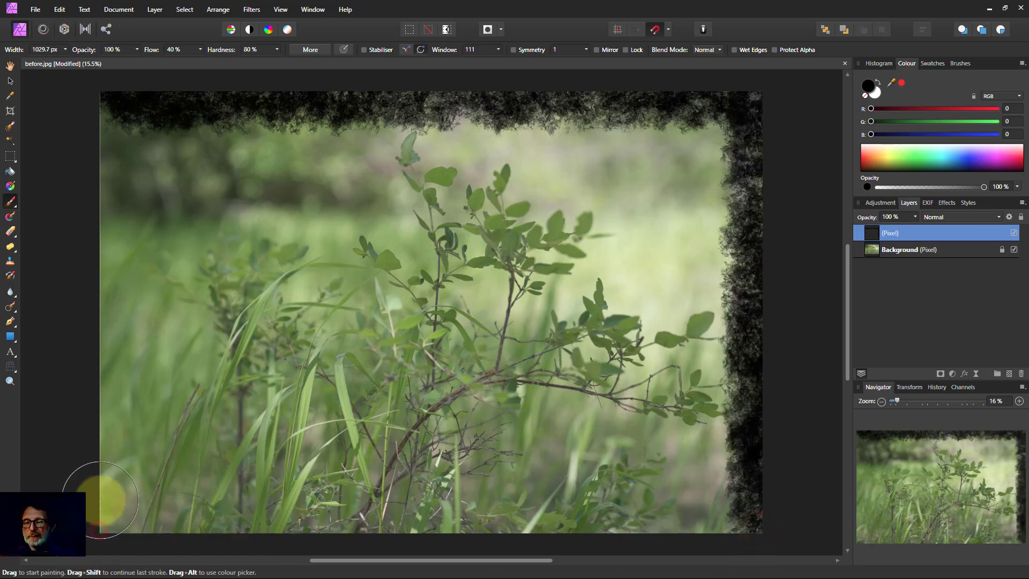
pyautogui.keyDown('shift'); pyautogui.click(95, 492); pyautogui.keyUp('shift')
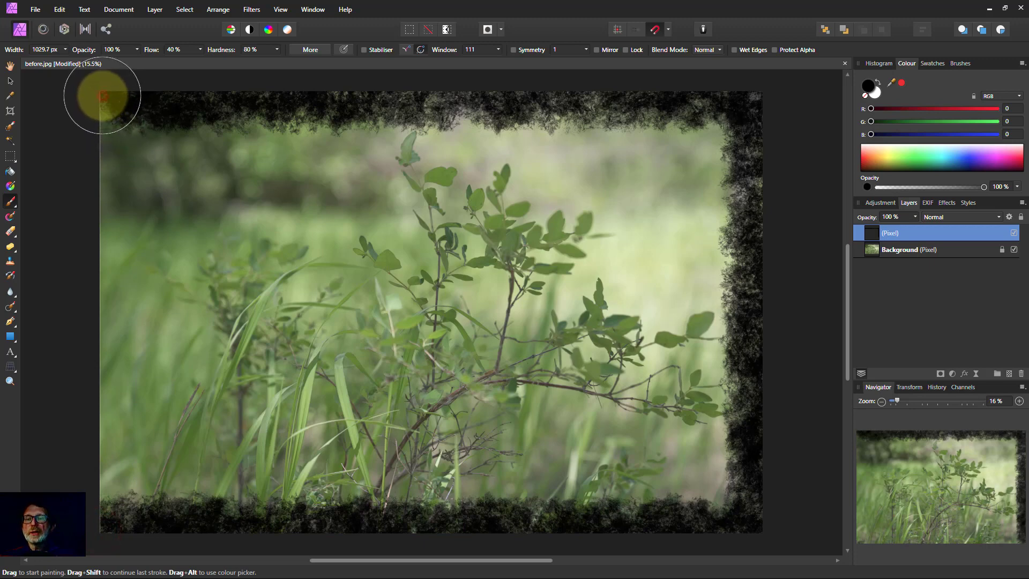
pyautogui.keyDown('shift'); pyautogui.click(102, 95); pyautogui.keyUp('shift')
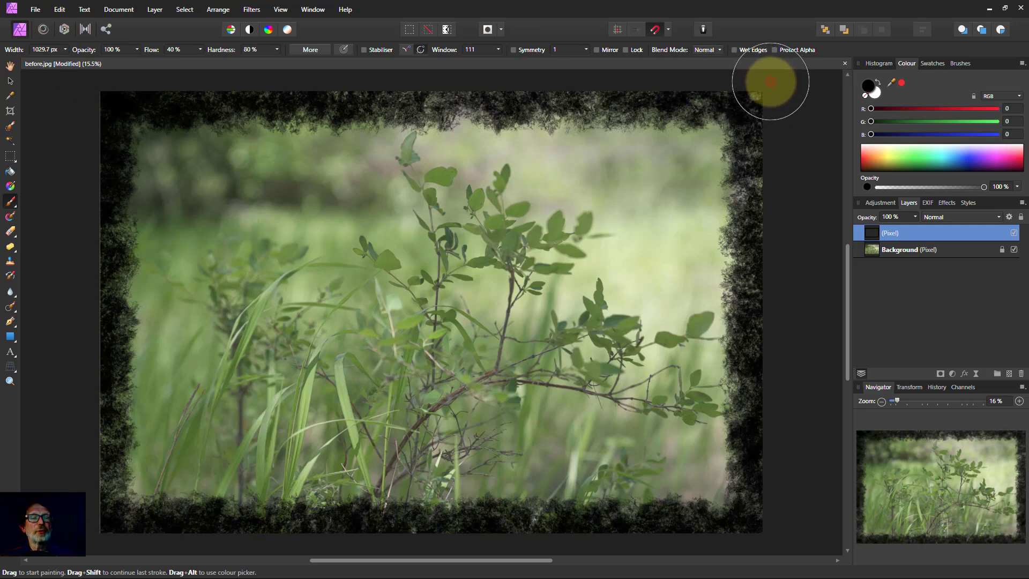
# Step: Add more grunge paint along the top, right, bottom and left edges, undoing a stray dab
pyautogui.keyDown('shift'); pyautogui.click(771, 81); pyautogui.keyUp('shift')
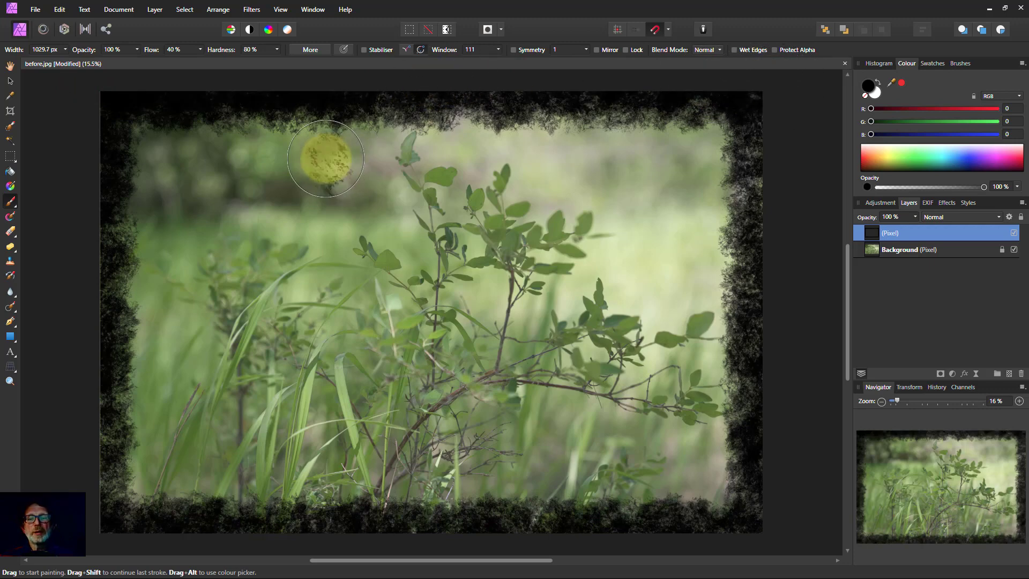
pyautogui.click(462, 160)
pyautogui.hotkey('ctrl', 'z')
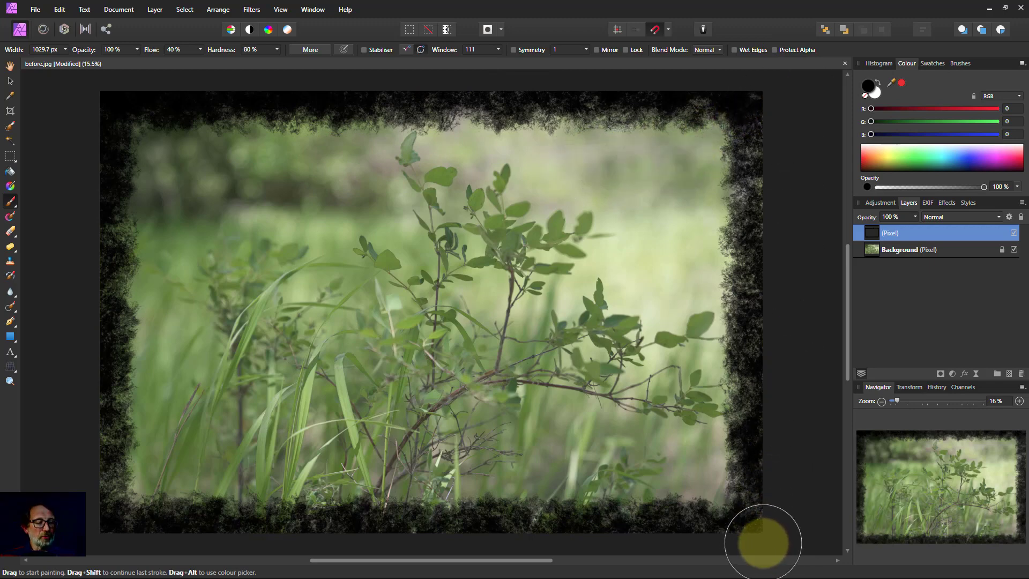
pyautogui.keyDown('shift'); pyautogui.click(764, 538); pyautogui.keyUp('shift')
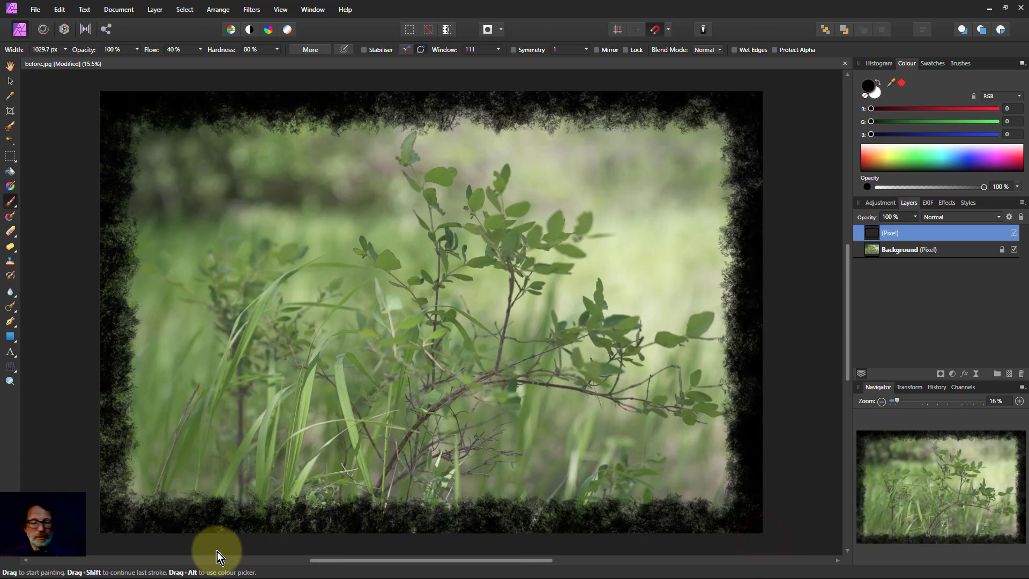
pyautogui.keyDown('shift'); pyautogui.click(91, 534); pyautogui.keyUp('shift')
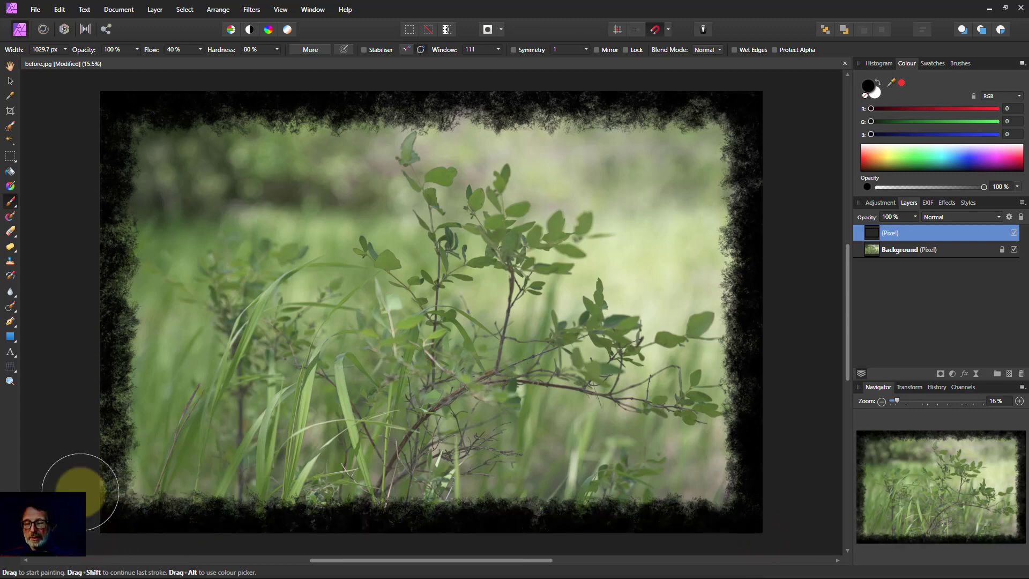
pyautogui.keyDown('shift'); pyautogui.click(82, 99); pyautogui.keyUp('shift')
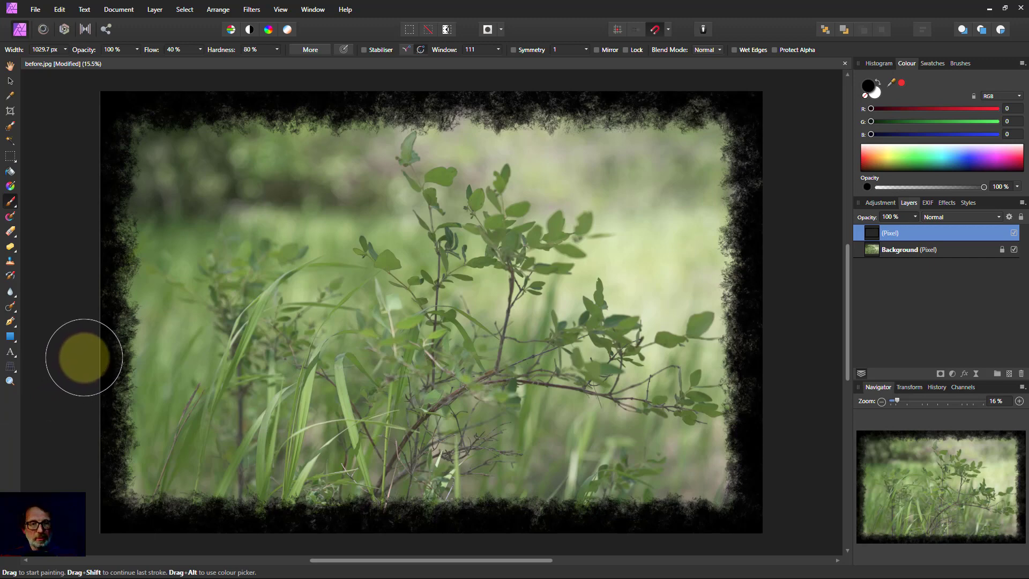
pyautogui.moveTo(107, 357)
pyautogui.mouseDown()
pyautogui.moveTo(123, 373)
pyautogui.moveTo(123, 326)
pyautogui.mouseUp()
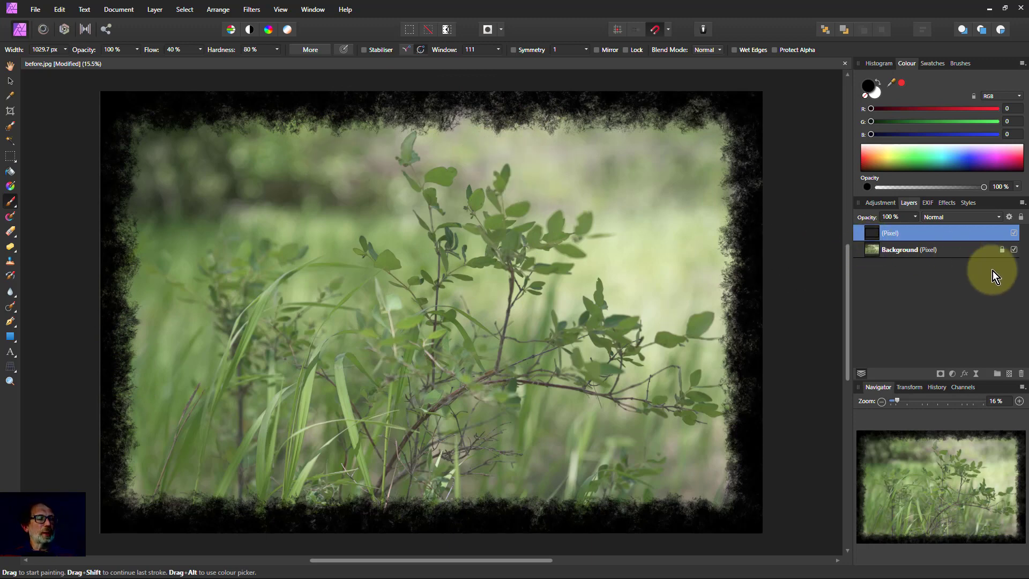
# Step: Hide the Background photo and try a few test brush dabs, undoing stray ones
pyautogui.click(1014, 250)
pyautogui.click(683, 195)
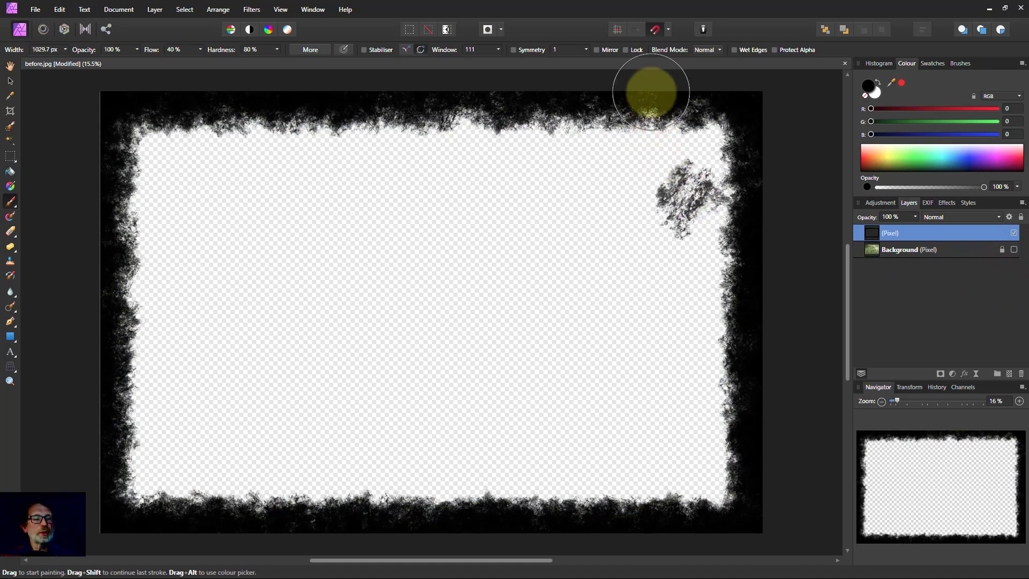
pyautogui.hotkey('ctrl', 'z')
pyautogui.click(182, 185)
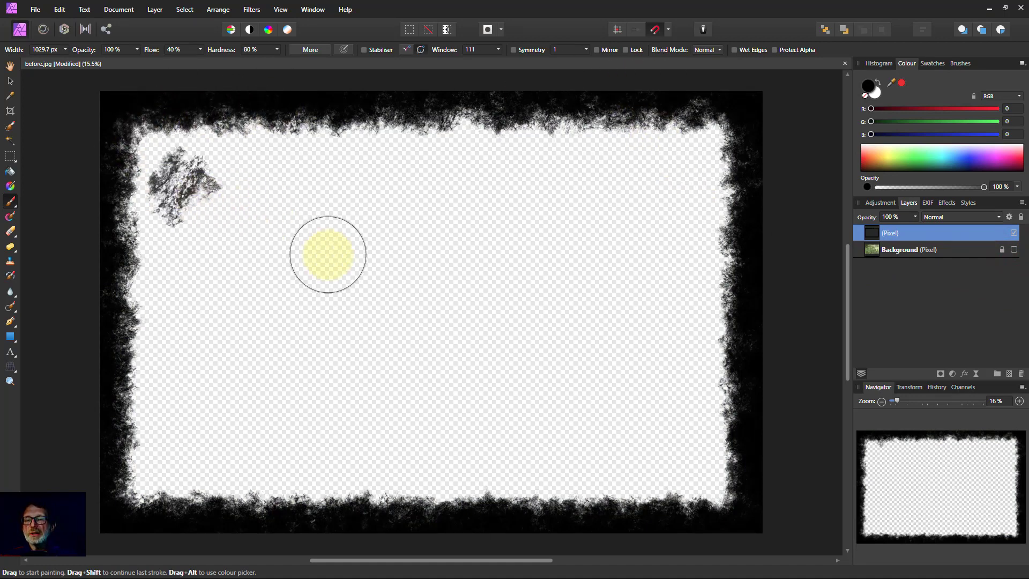
pyautogui.moveTo(328, 255)
pyautogui.mouseDown()
pyautogui.moveTo(498, 281)
pyautogui.moveTo(466, 292)
pyautogui.moveTo(524, 277)
pyautogui.mouseUp()
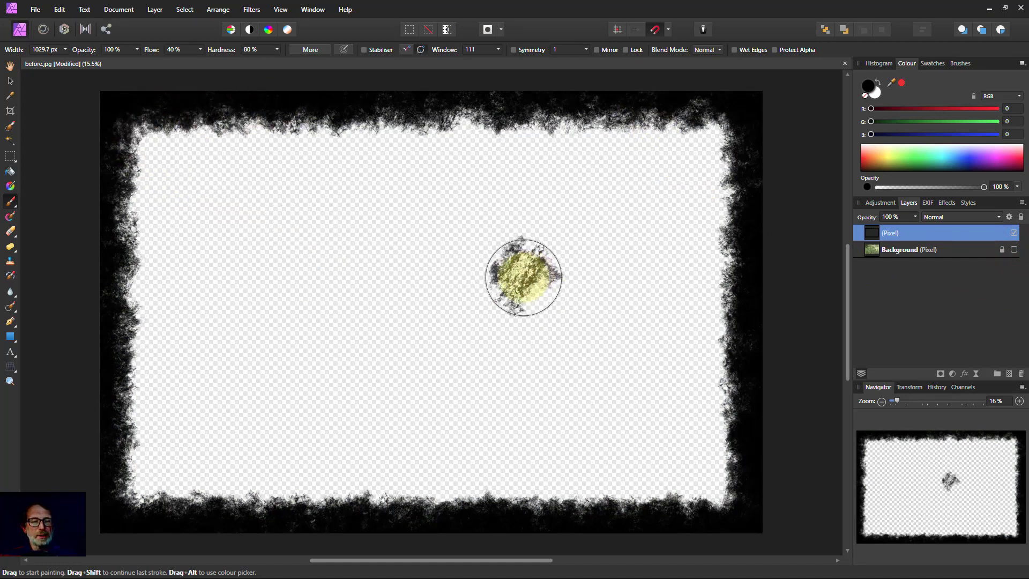
pyautogui.hotkey('ctrl', 'z')
pyautogui.moveTo(437, 271); pyautogui.dragTo(417, 268)
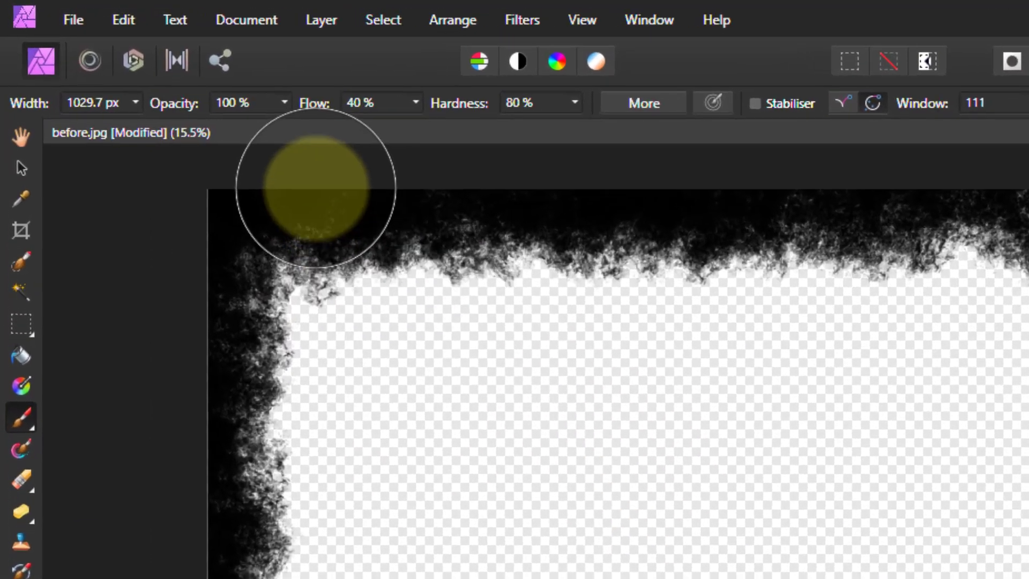
# Step: Fill the frame layer's transparent centre with a white matte via Edit > Matte
pyautogui.click(123, 20)
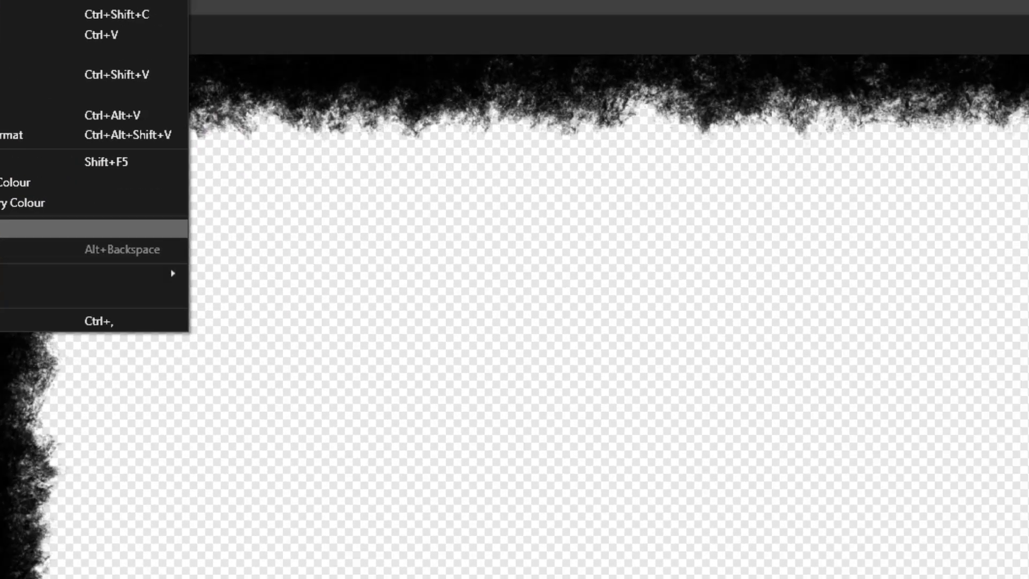
pyautogui.click(148, 394)
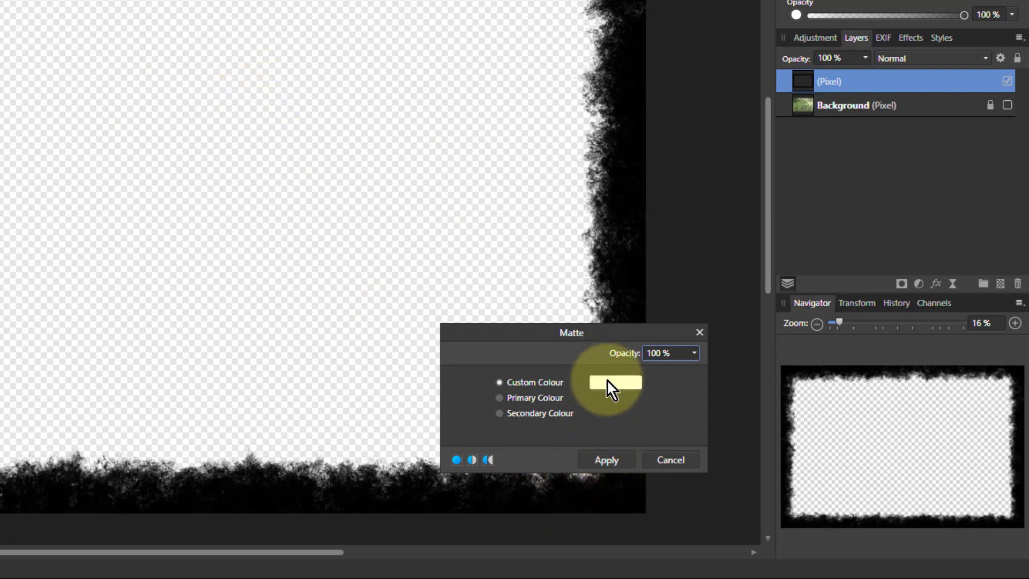
pyautogui.click(606, 460)
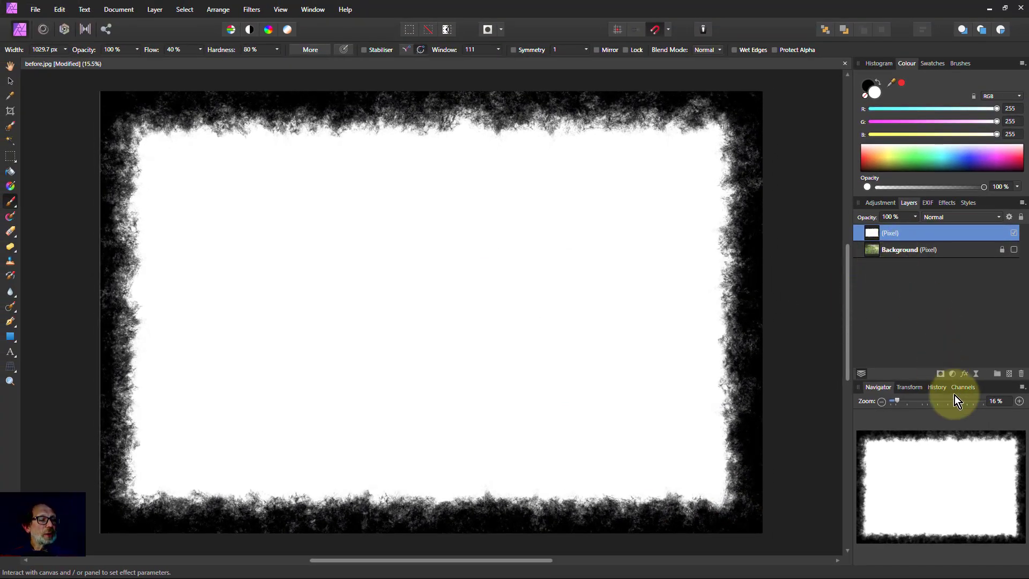
# Step: Show the Background again, reselect the frame layer and rasterise it to a mask
pyautogui.click(1013, 250)
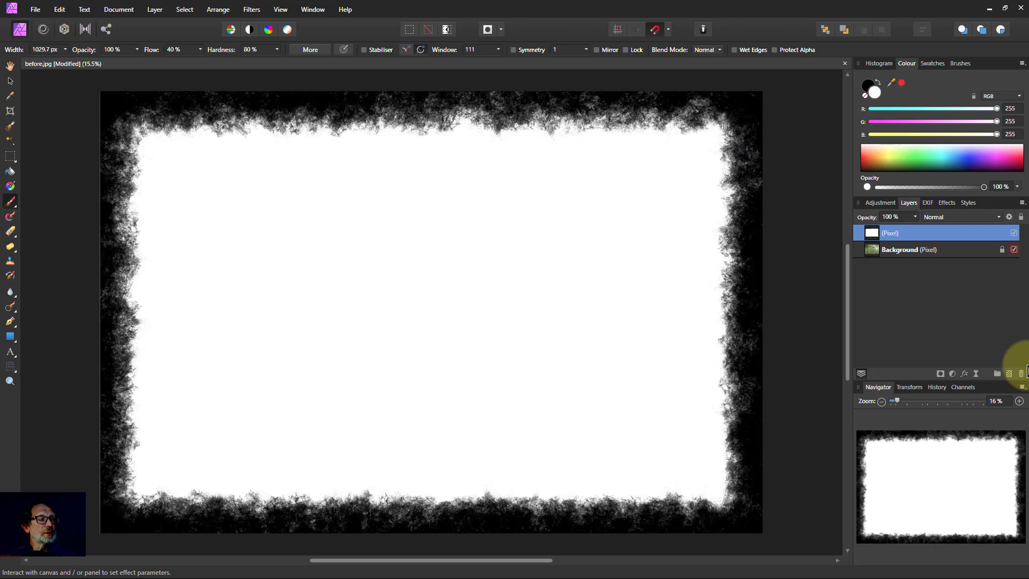
pyautogui.click(873, 252)
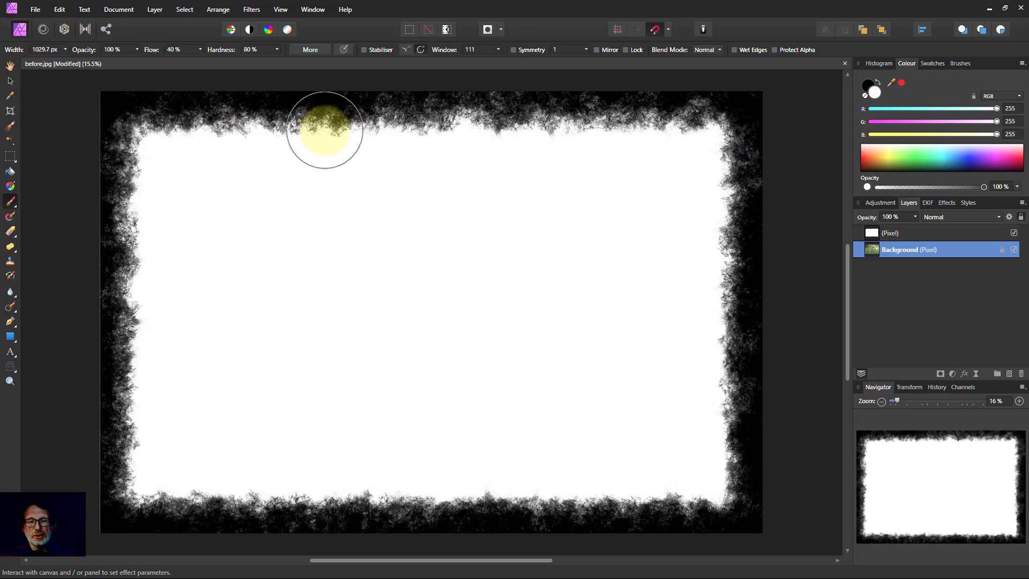
pyautogui.click(879, 235)
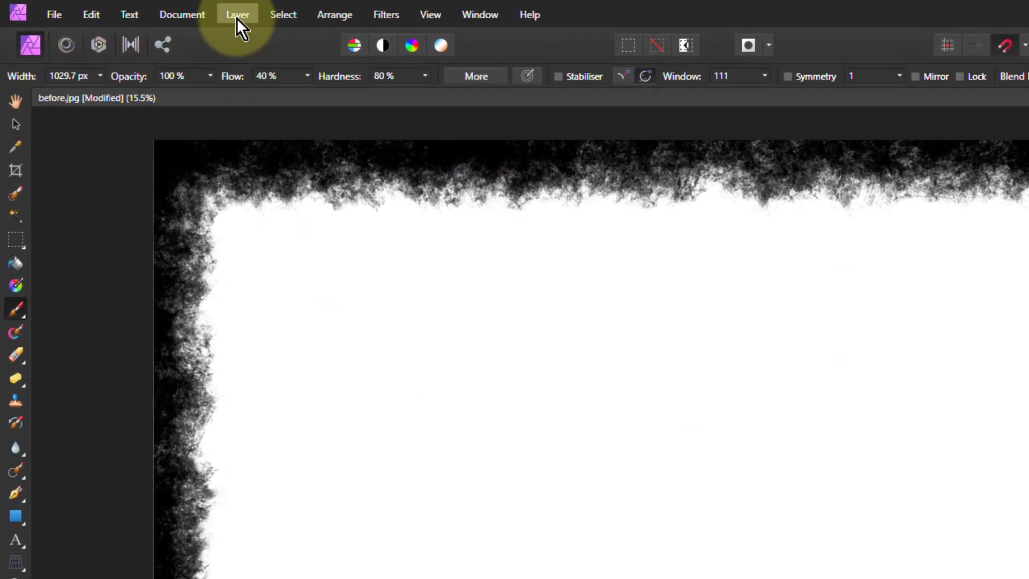
pyautogui.click(238, 15)
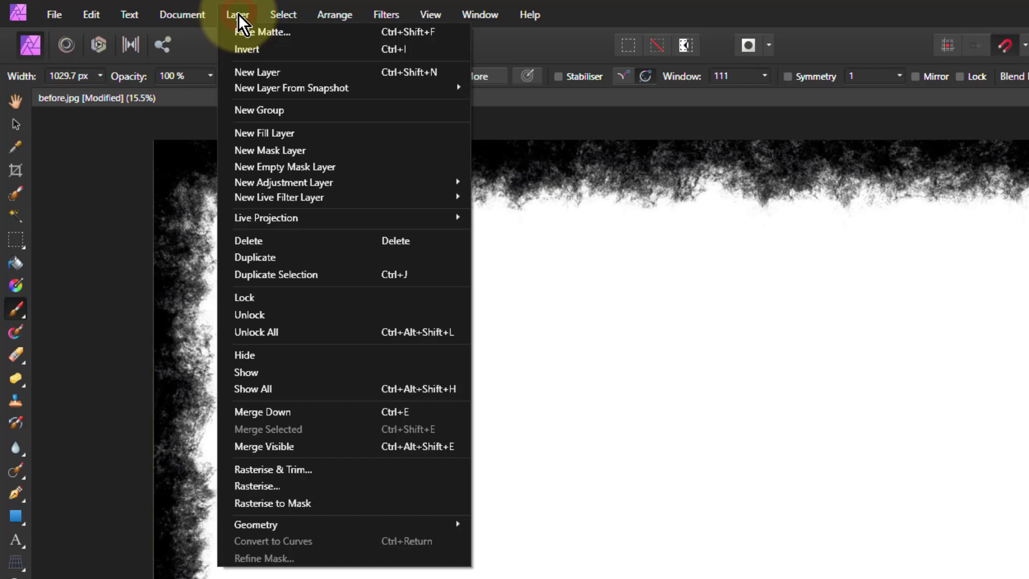
pyautogui.click(272, 505)
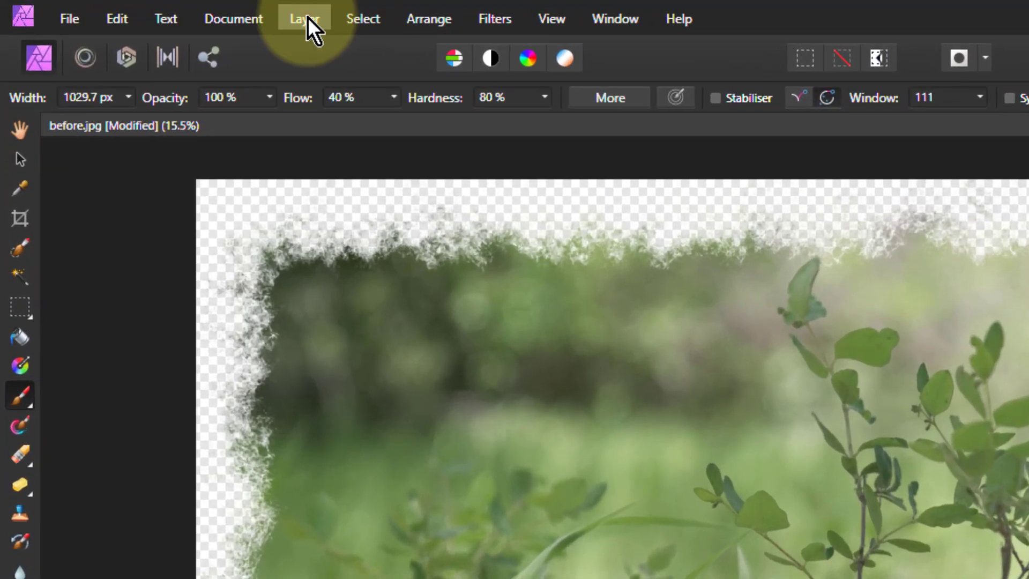
# Step: Add a new fill layer below the Background photo and attach the Mask to it
pyautogui.click(307, 18)
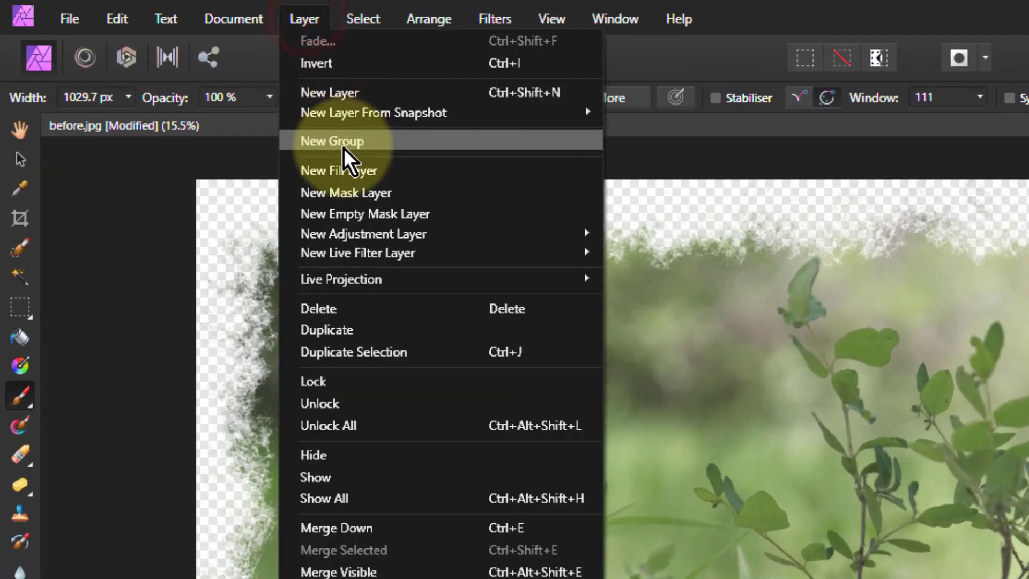
pyautogui.click(347, 171)
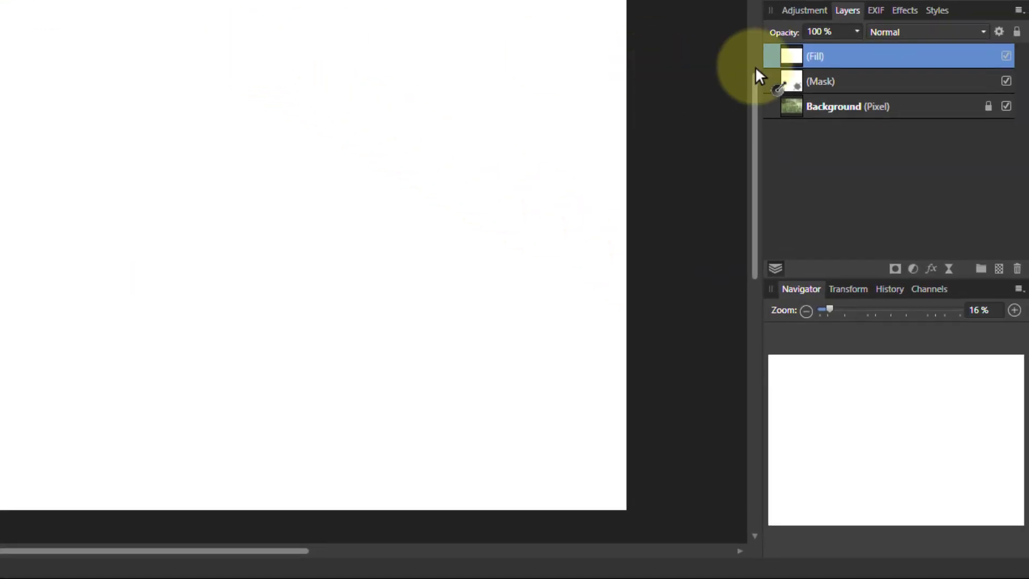
pyautogui.moveTo(787, 55); pyautogui.dragTo(787, 128)
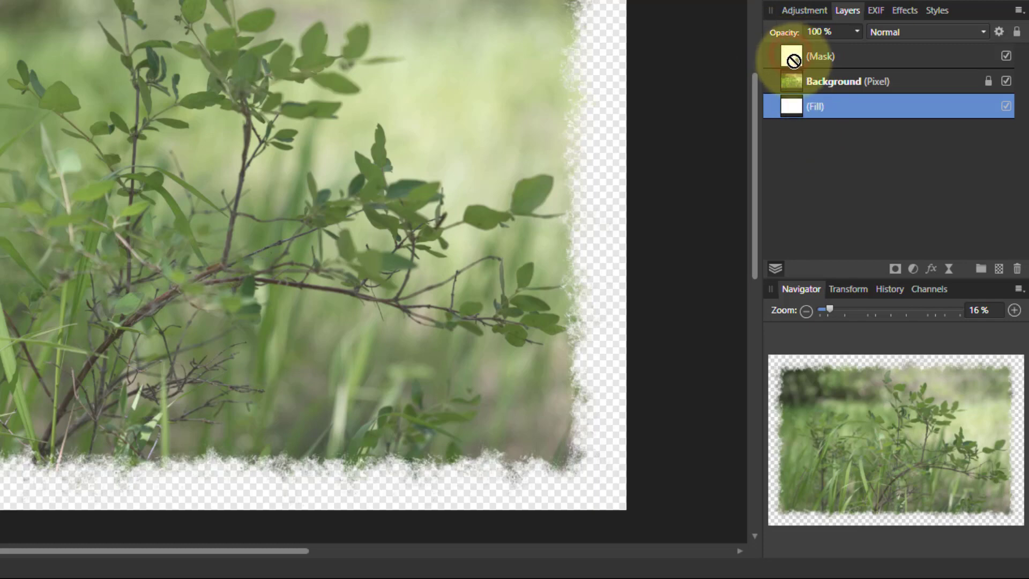
pyautogui.moveTo(791, 56); pyautogui.dragTo(800, 80)
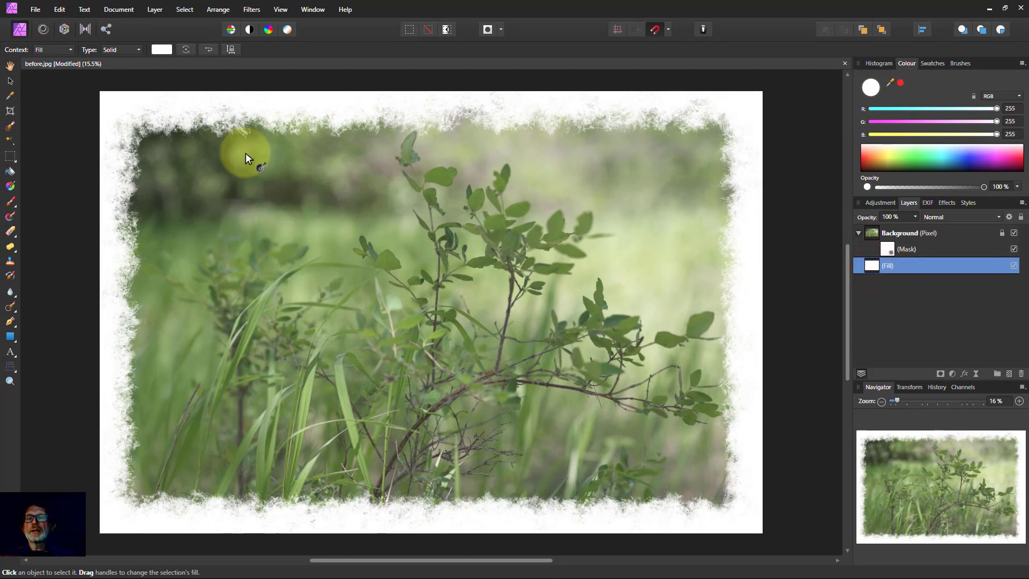
# Step: Sample a pale green (R 197, G 215, B 133) from the photo as the fill colour
pyautogui.click(161, 50)
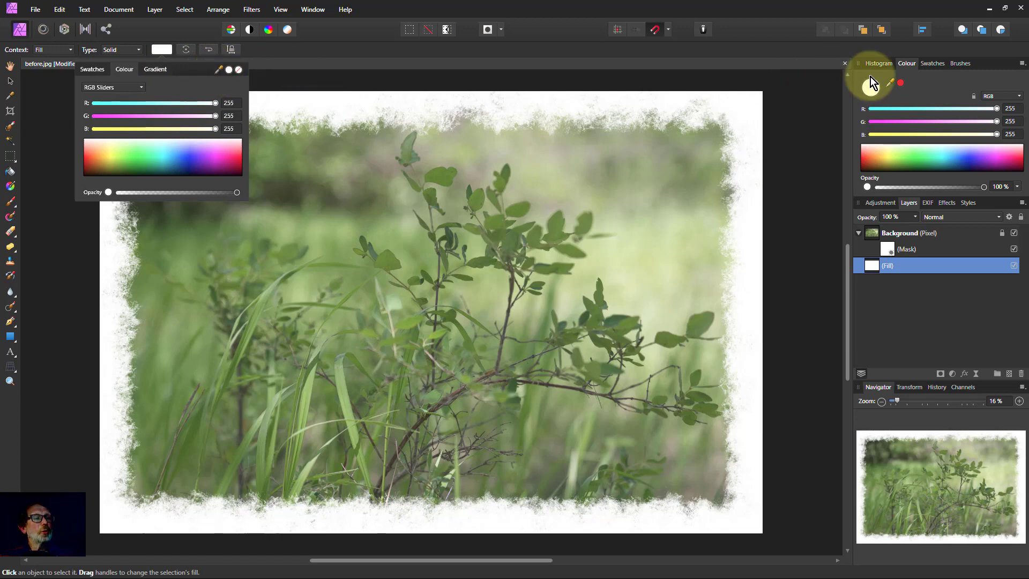
pyautogui.moveTo(892, 86); pyautogui.dragTo(786, 137)
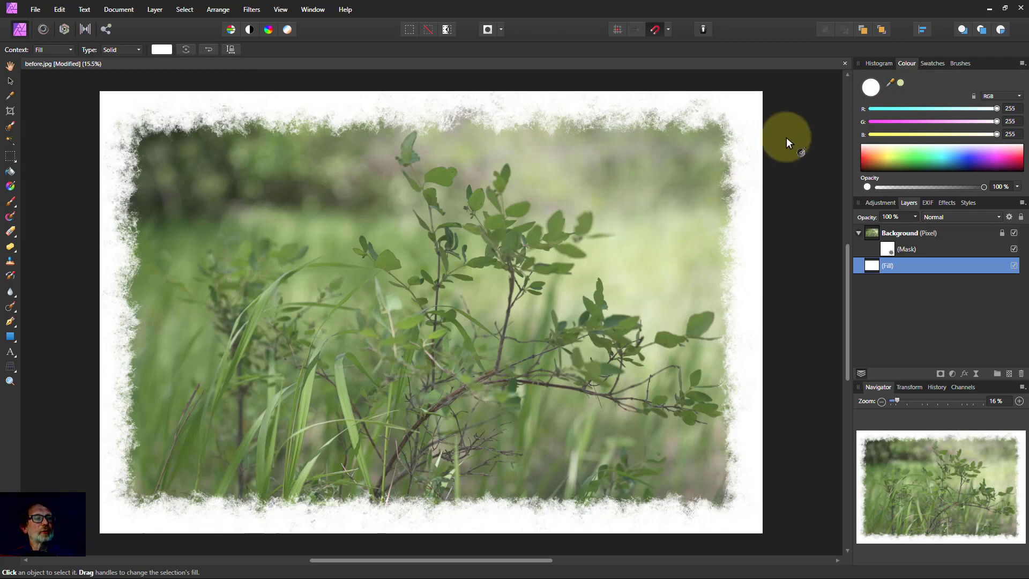
pyautogui.click(900, 83)
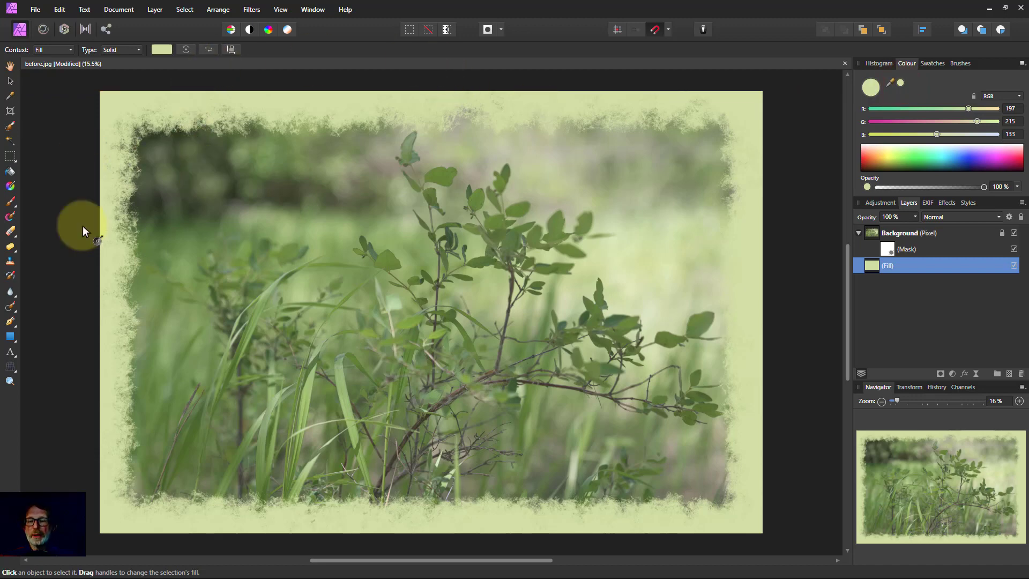